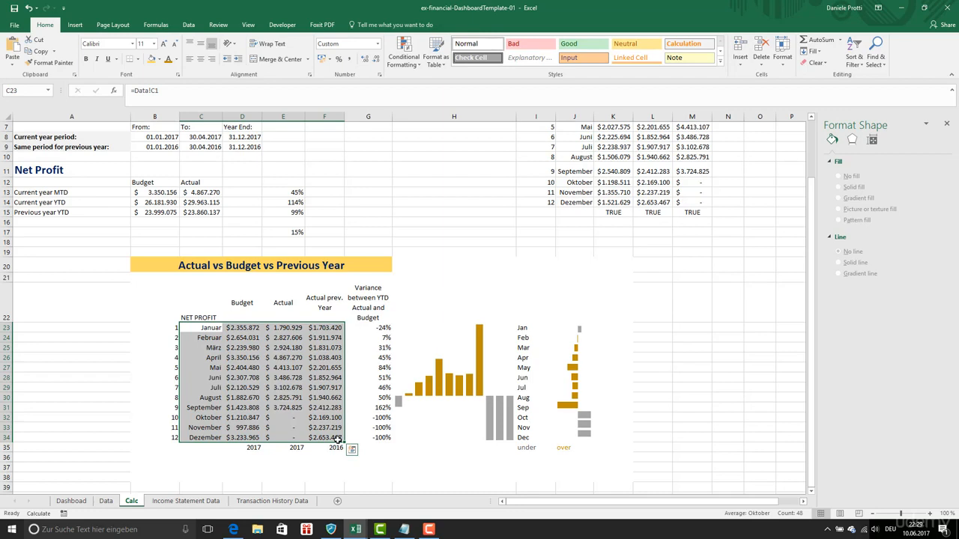
Insert a clustered column chart from the monthly data in C23:F34 and remove its chart title.
{"action": "left_click", "coordinate": [75, 25]}
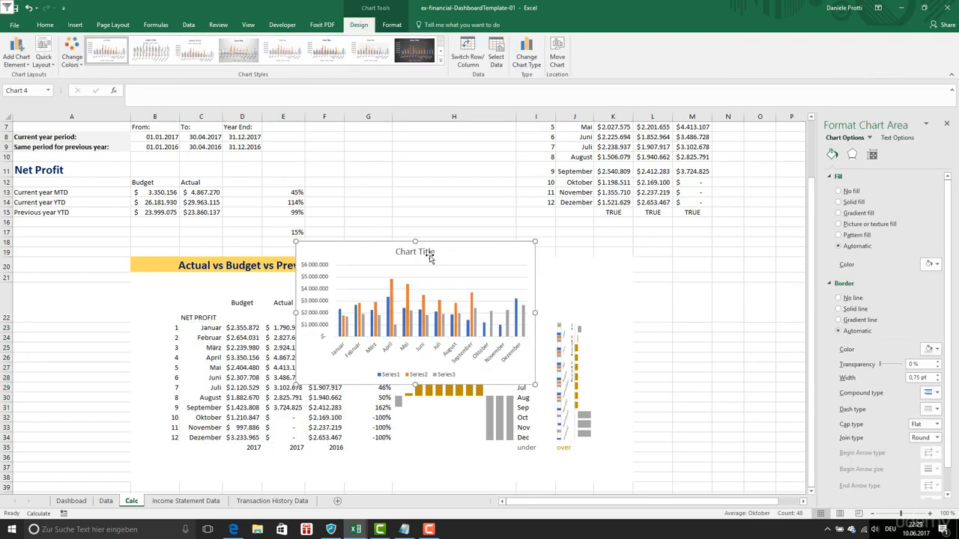
{"action": "left_click", "coordinate": [431, 253]}
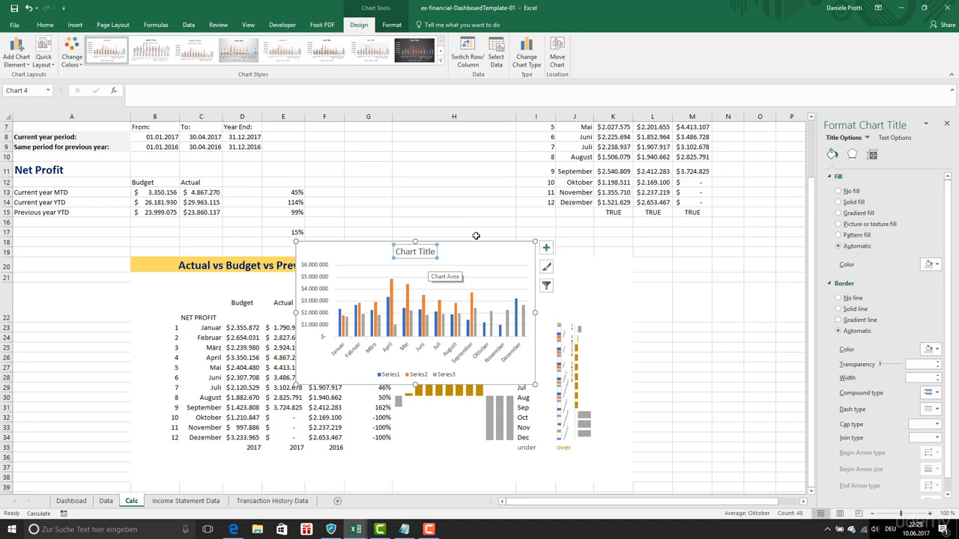
{"action": "left_click", "coordinate": [522, 263]}
{"action": "left_click", "coordinate": [548, 247]}
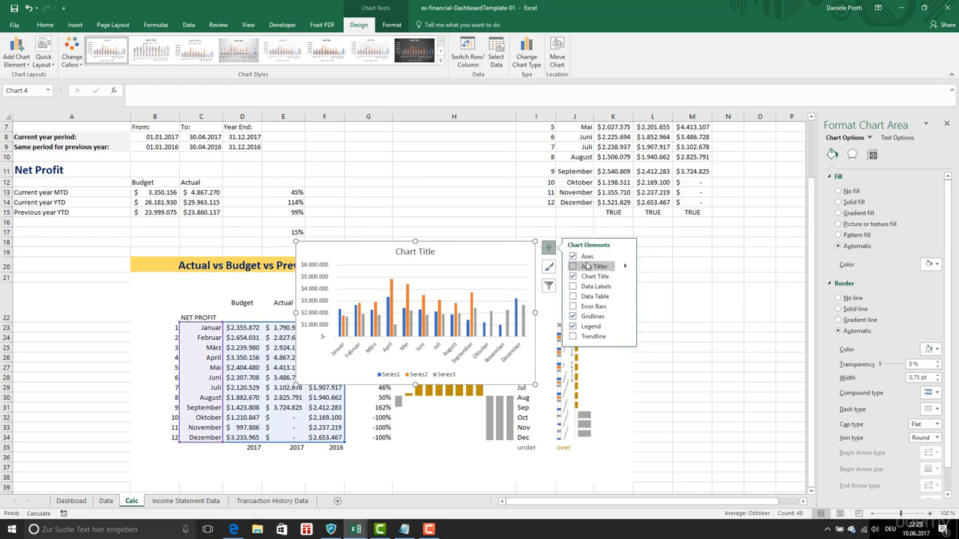
{"action": "left_click", "coordinate": [573, 276]}
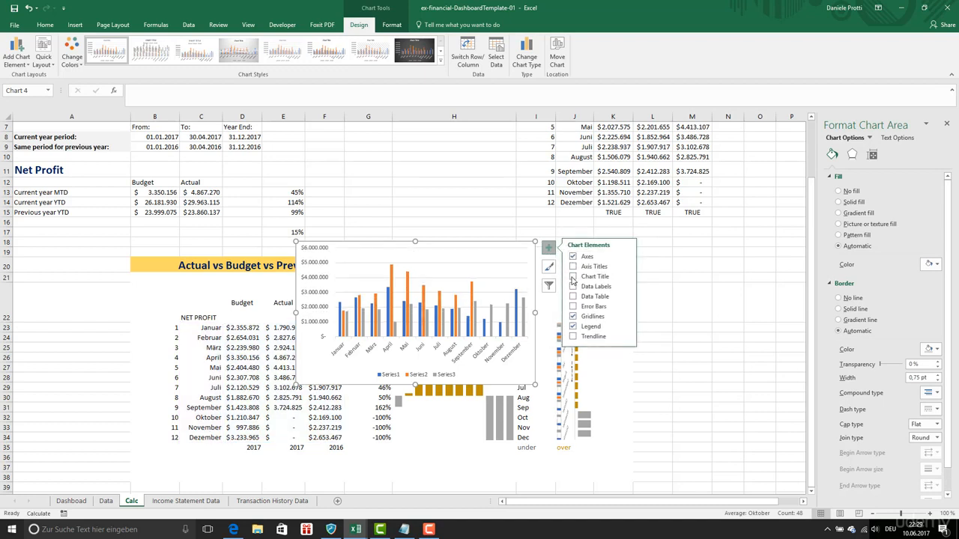
Set the display units of the column chart's vertical axis to Millions.
{"action": "left_click", "coordinate": [487, 259]}
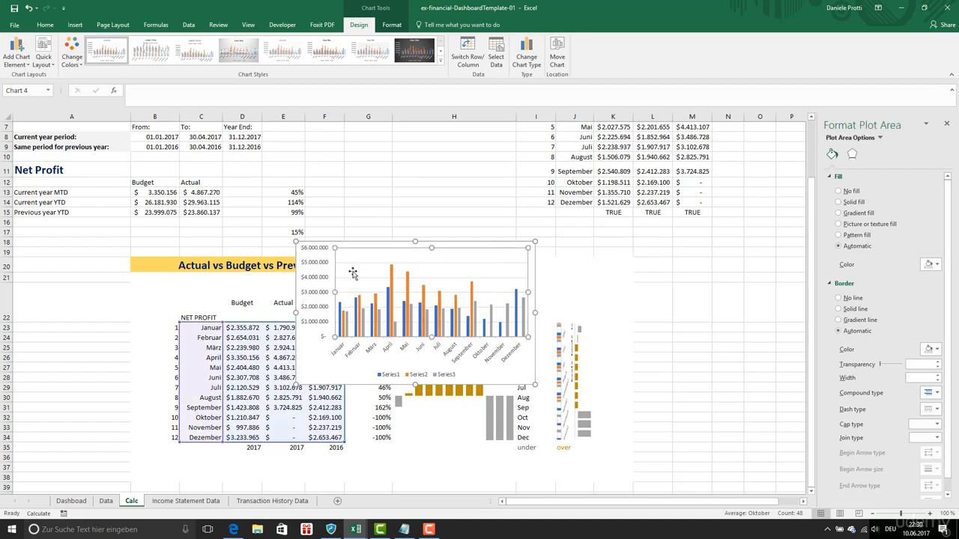
{"action": "left_click", "coordinate": [309, 280]}
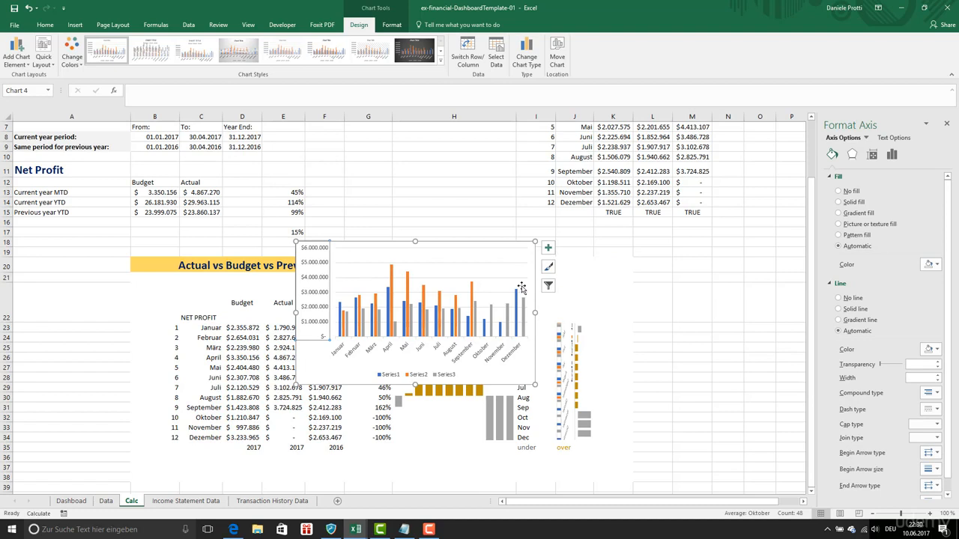
{"action": "left_click", "coordinate": [936, 321]}
{"action": "left_click", "coordinate": [918, 377]}
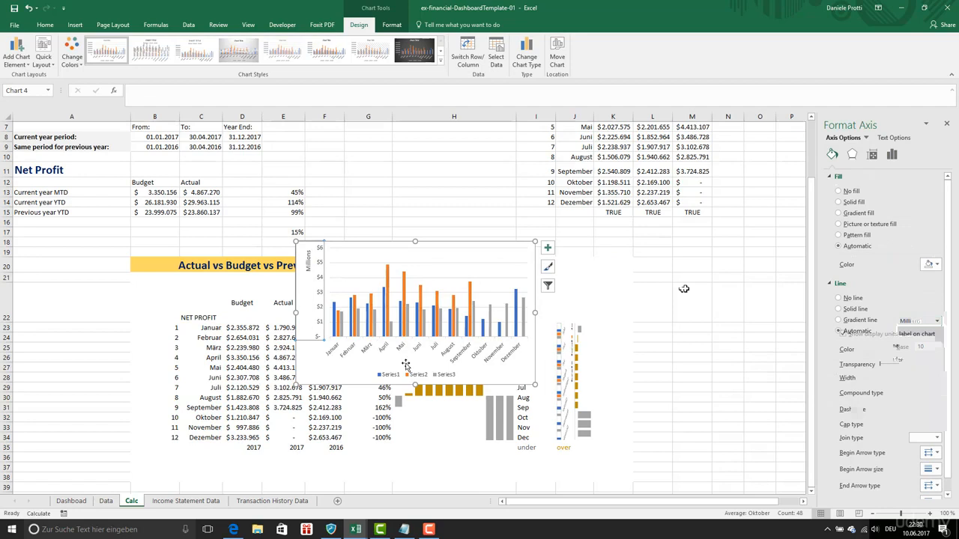
Name the chart's first data series from the Budget header cell above its values.
{"action": "left_click", "coordinate": [392, 375]}
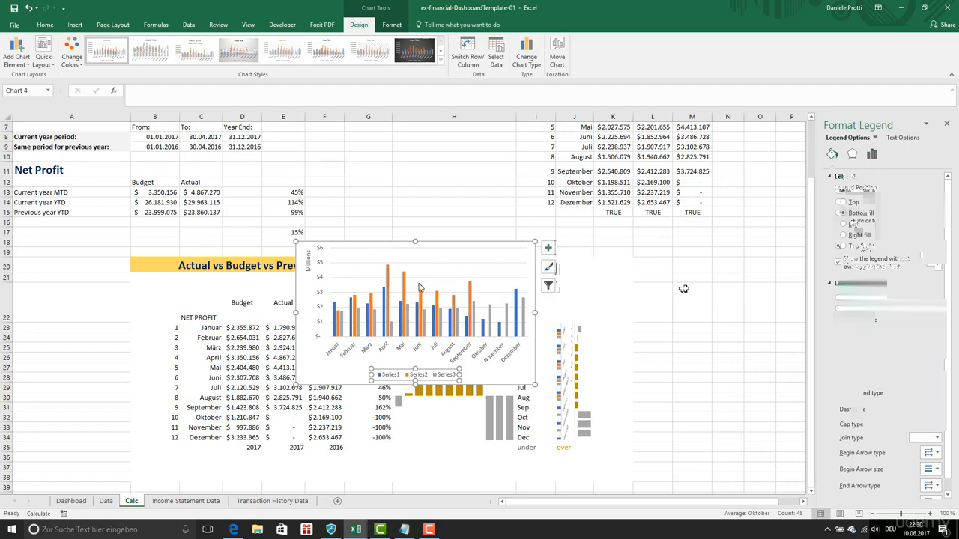
{"action": "left_click", "coordinate": [496, 54]}
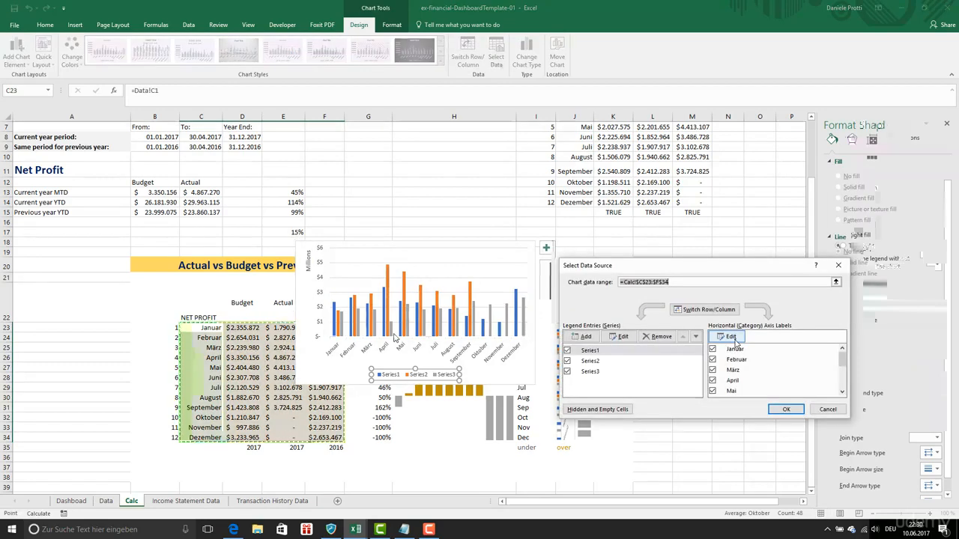
{"action": "left_click", "coordinate": [619, 337]}
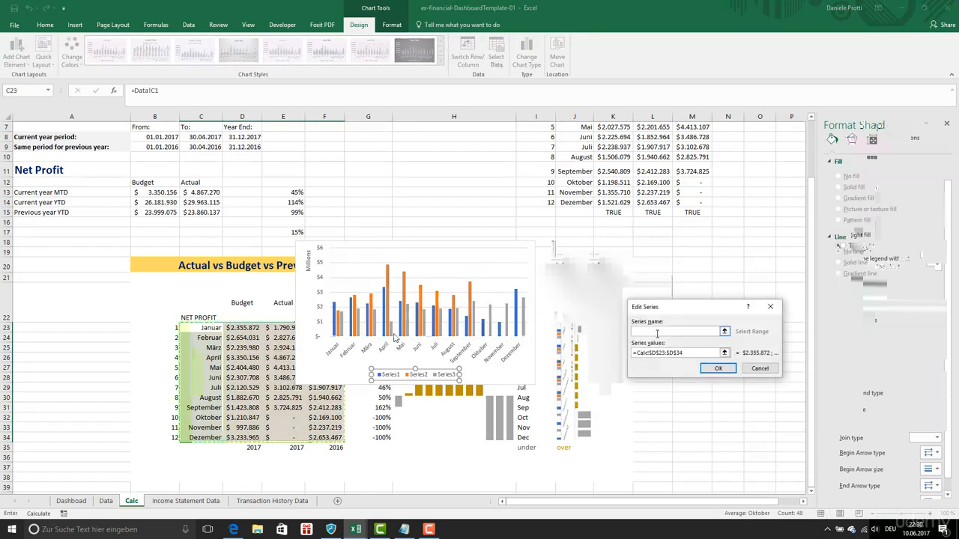
{"action": "left_click", "coordinate": [249, 299]}
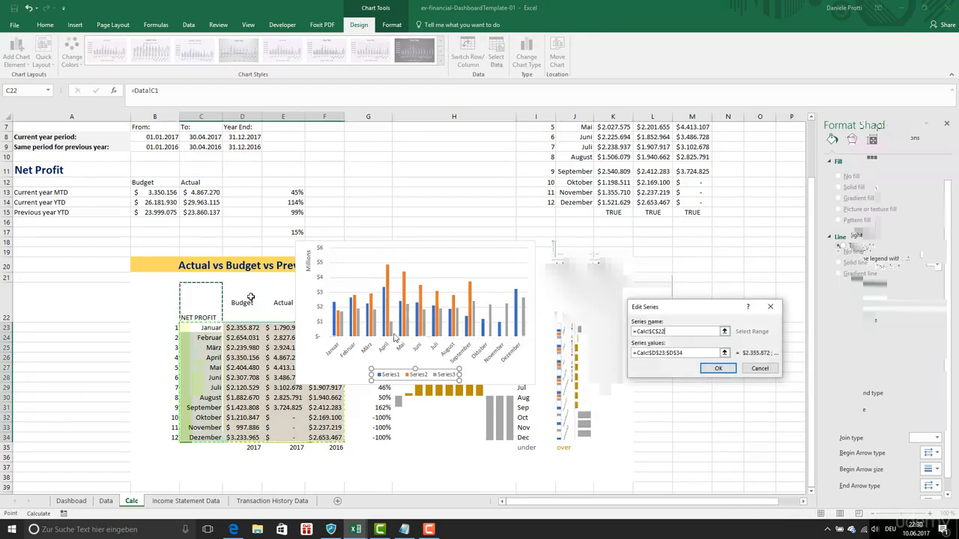
{"action": "left_click", "coordinate": [717, 368]}
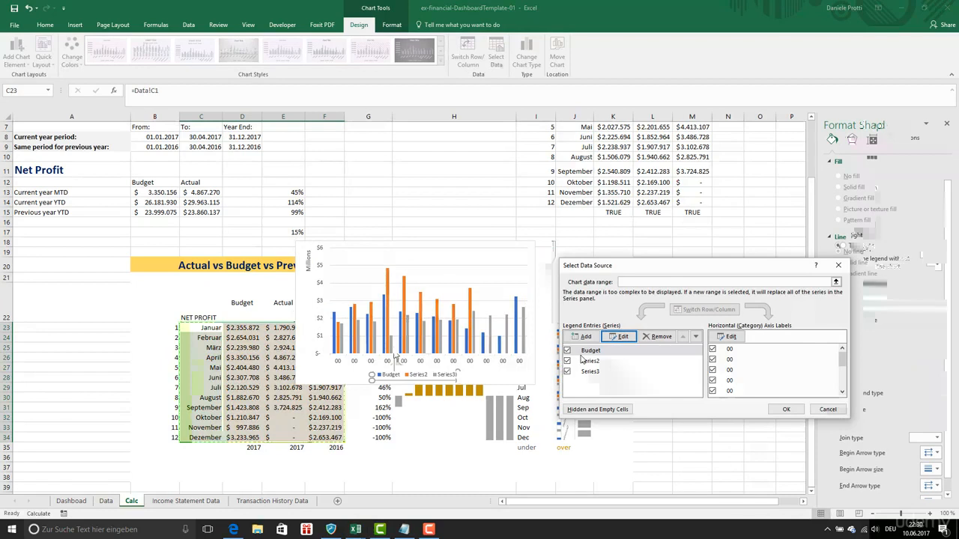
Paste the column chart into the Dashboad sheet and position it below the Net profit trend chart, beside the monthly variance picture.
{"action": "left_click", "coordinate": [307, 259]}
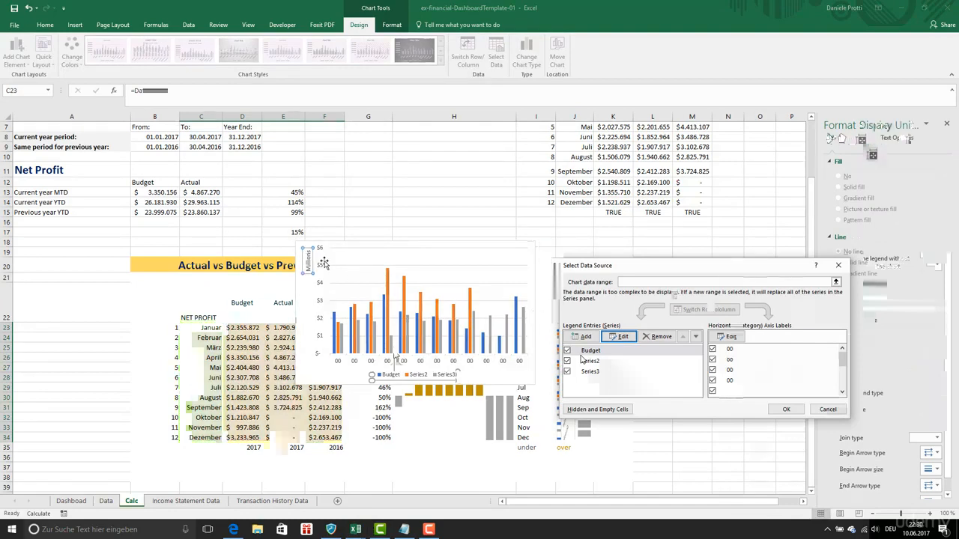
{"action": "left_click", "coordinate": [307, 356]}
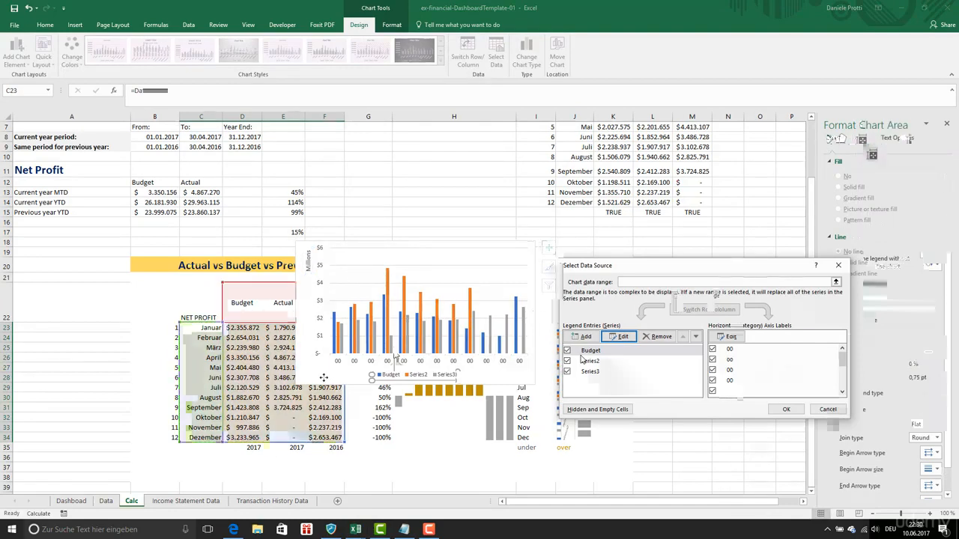
{"action": "key", "text": "Escape"}
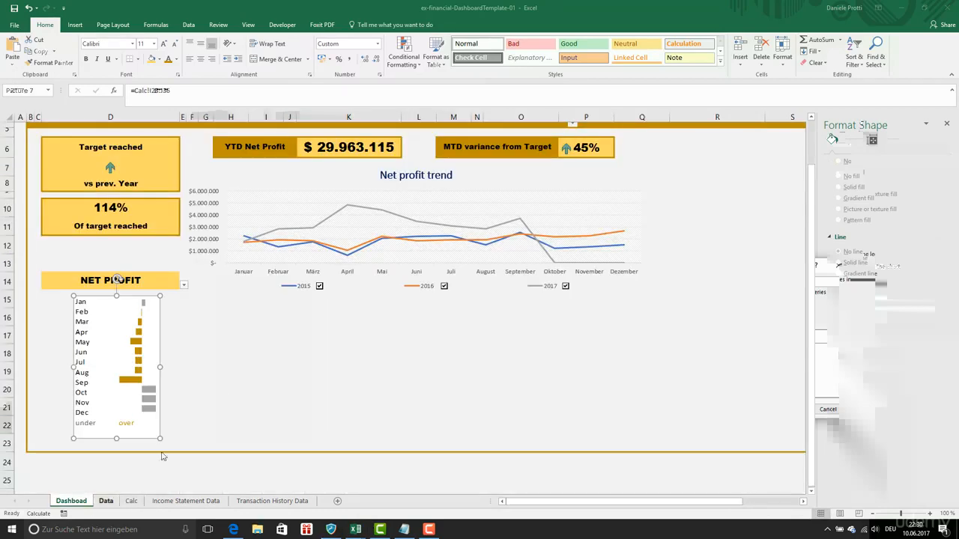
{"action": "left_click", "coordinate": [71, 500]}
{"action": "key", "text": "ctrl+v"}
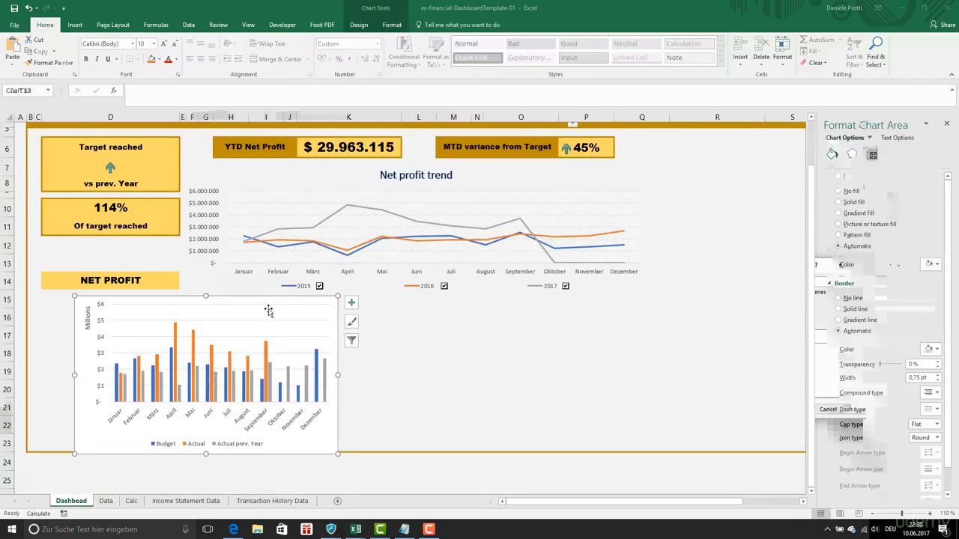
{"action": "left_click_drag", "start_coordinate": [383, 310], "coordinate": [392, 300]}
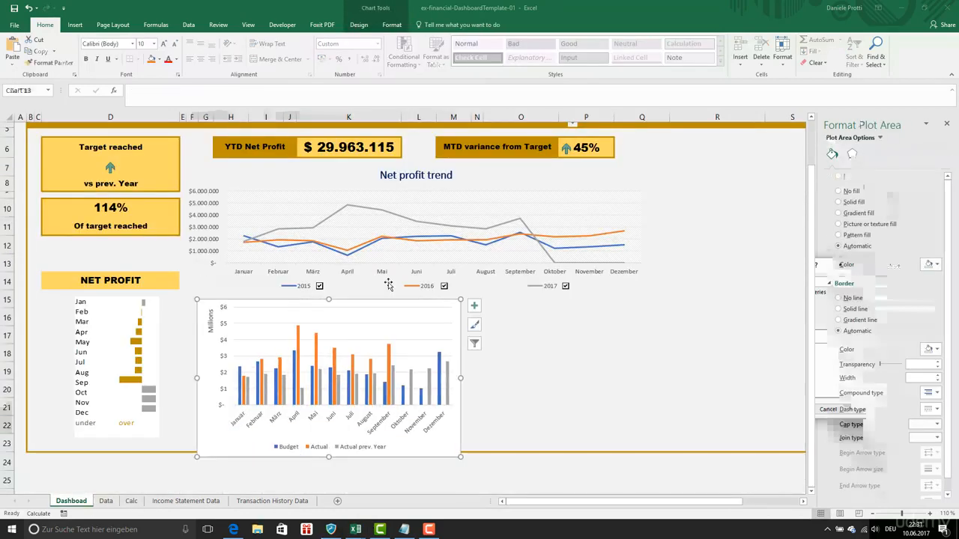
Change the chart to a combo with Budget as Scatter with Straight Lines and both actual series as clustered columns.
{"action": "left_click", "coordinate": [359, 25]}
{"action": "left_click", "coordinate": [529, 59]}
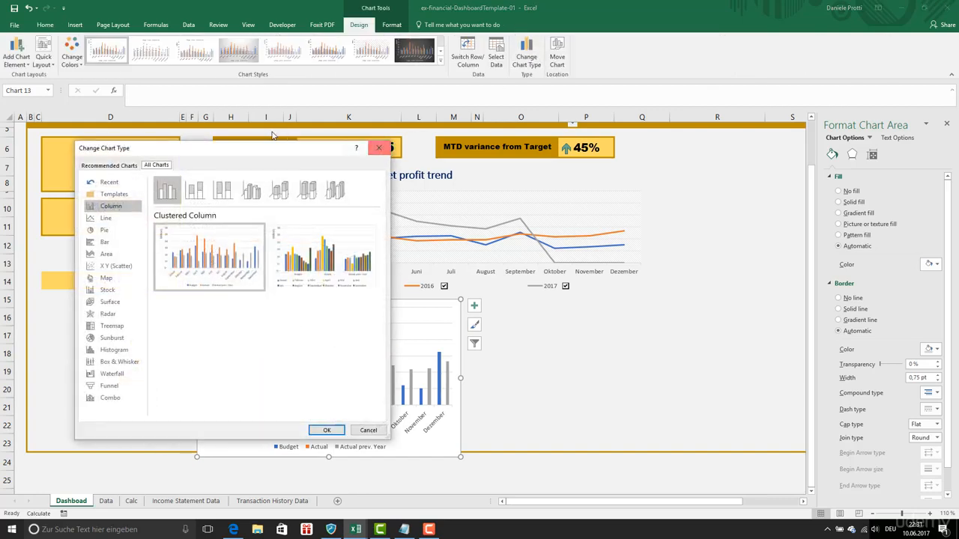
{"action": "left_click_drag", "start_coordinate": [267, 144], "coordinate": [648, 175]}
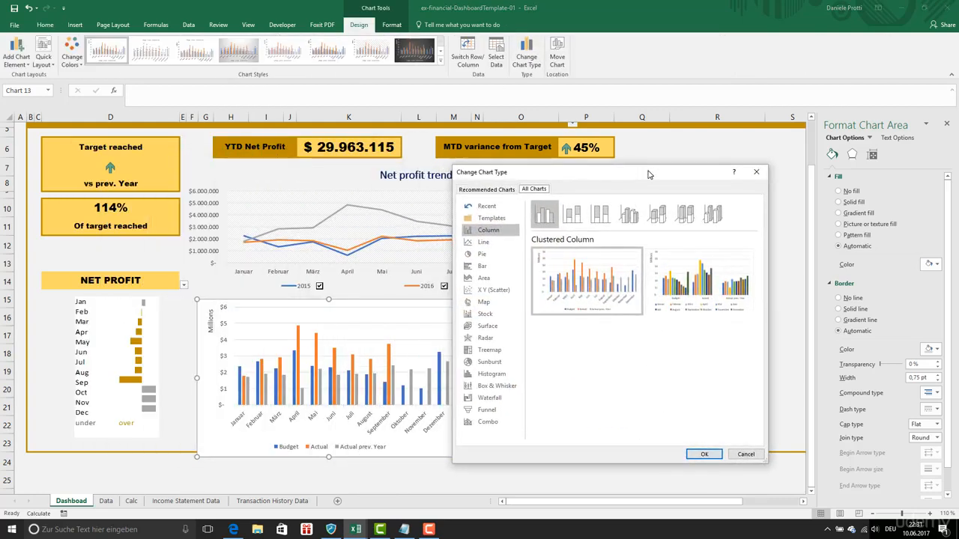
{"action": "left_click", "coordinate": [496, 426]}
{"action": "left_click", "coordinate": [583, 391]}
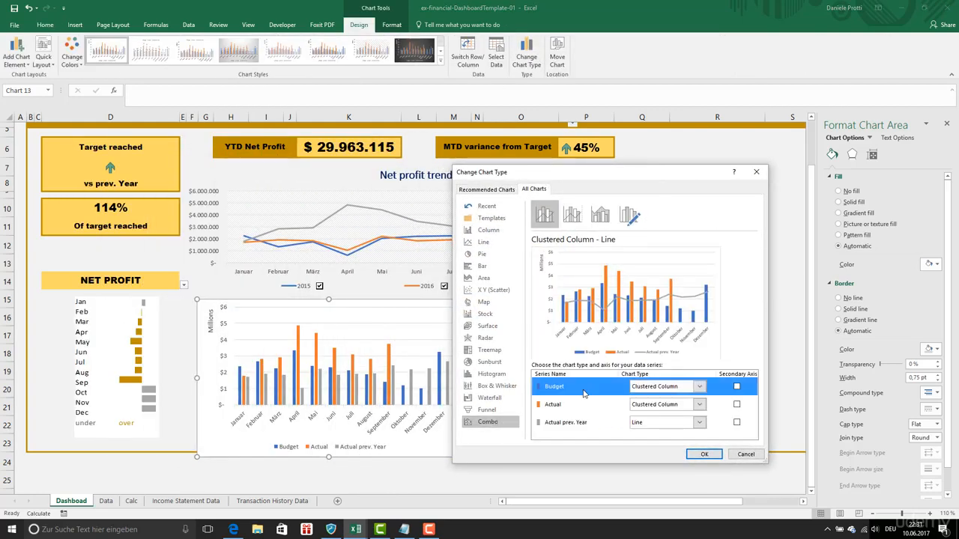
{"action": "left_click", "coordinate": [671, 393]}
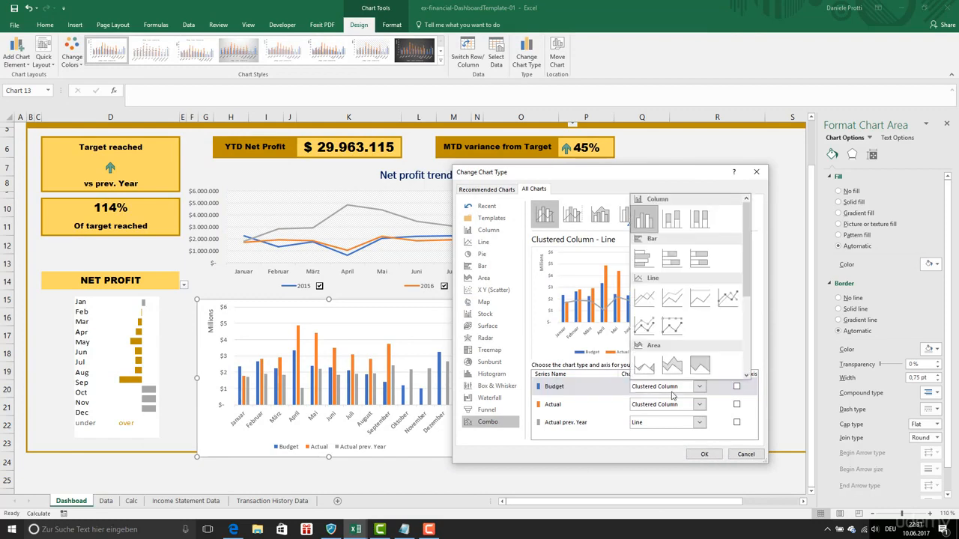
{"action": "scroll", "coordinate": [646, 334], "scroll_direction": "down", "scroll_amount": 3}
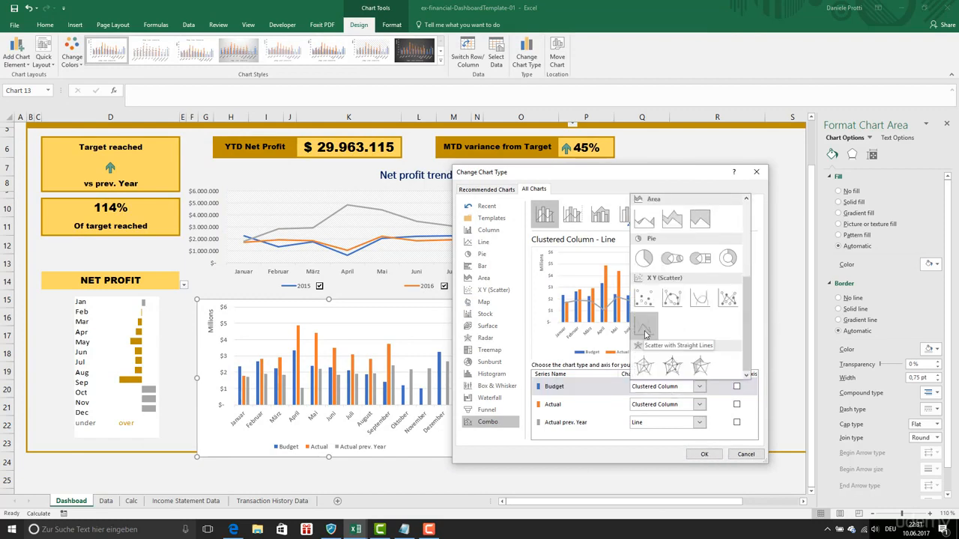
{"action": "left_click", "coordinate": [645, 329]}
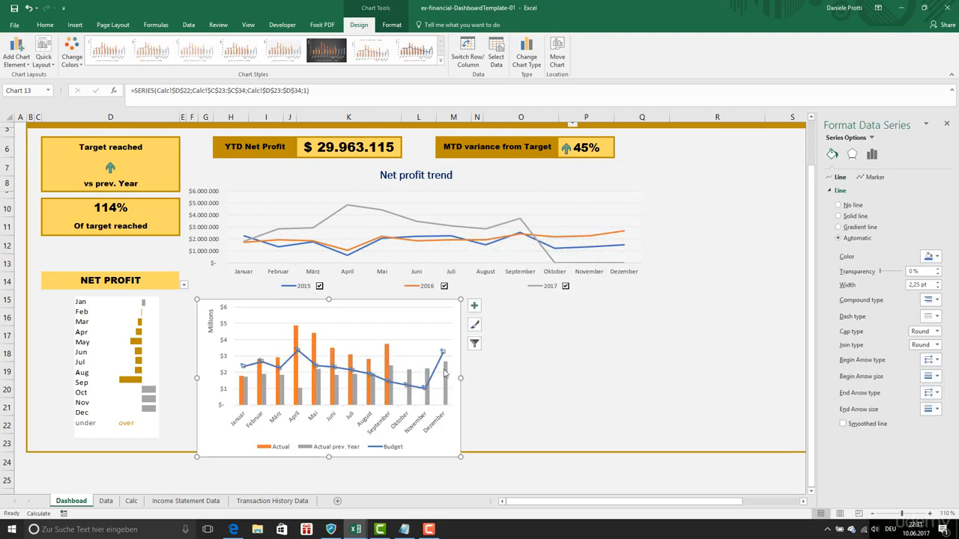
Remove the Budget series' connecting line and give it built-in markers in the long dash style.
{"action": "left_click", "coordinate": [838, 204]}
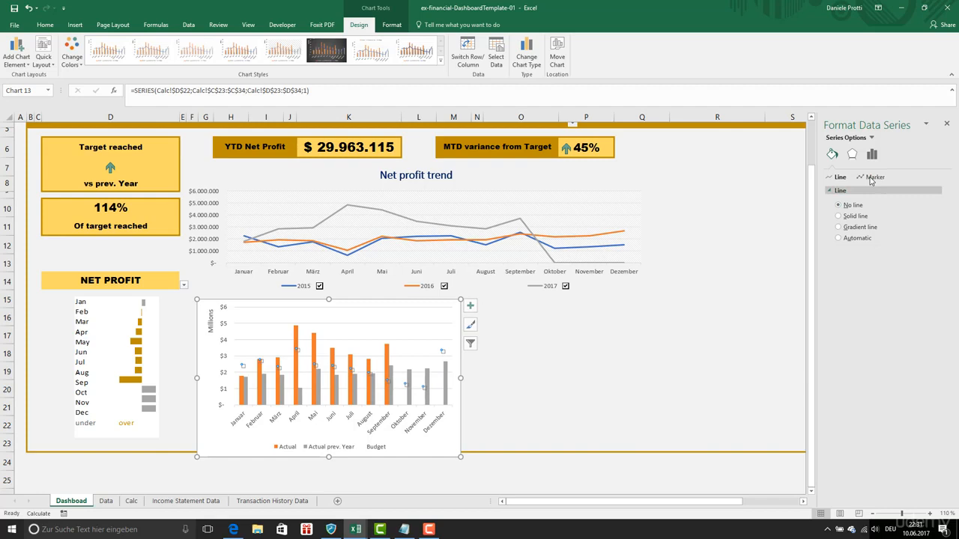
{"action": "left_click", "coordinate": [871, 178]}
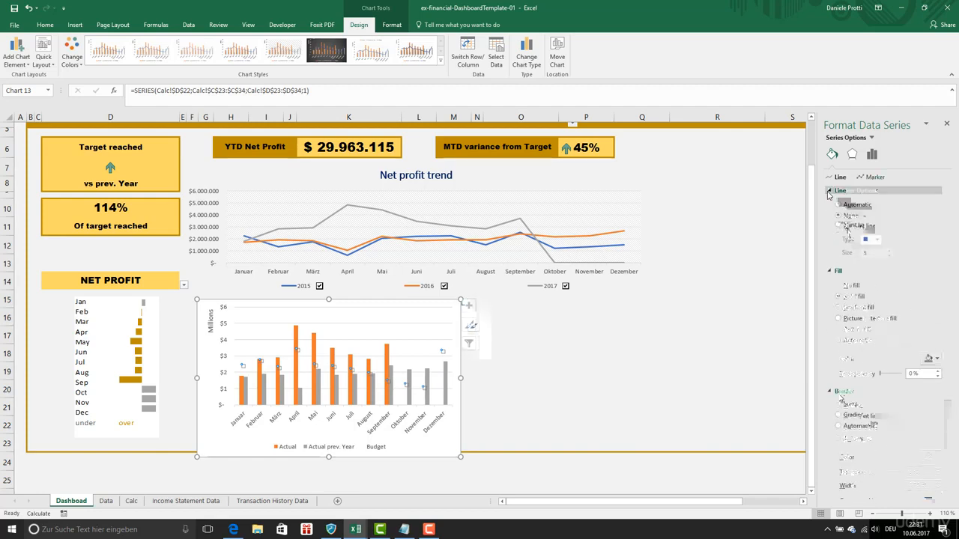
{"action": "left_click", "coordinate": [838, 225]}
{"action": "left_click", "coordinate": [876, 240]}
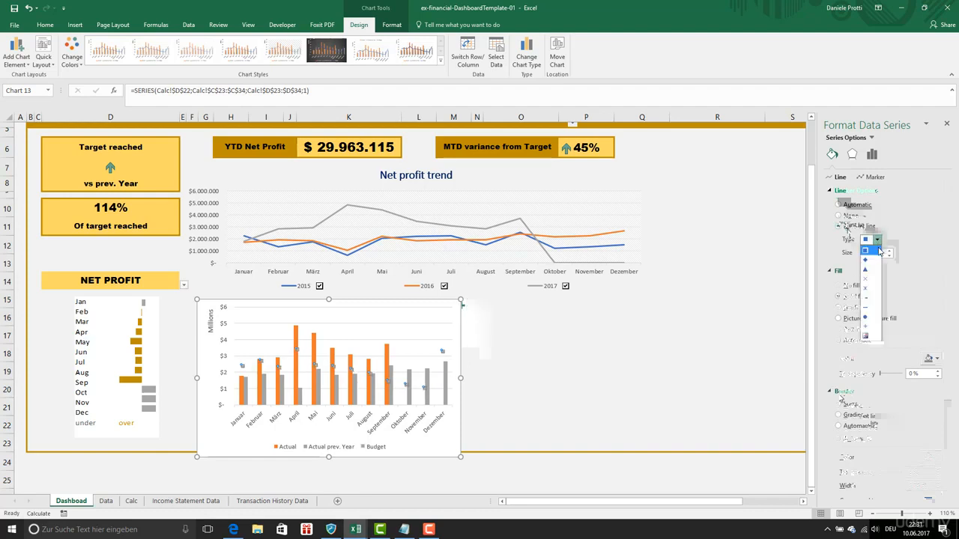
{"action": "left_click", "coordinate": [871, 307]}
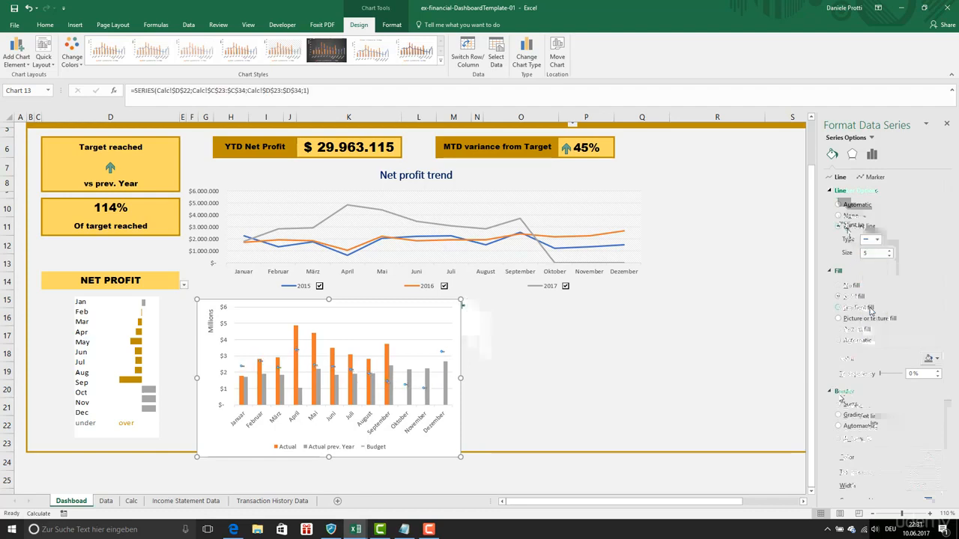
Set the border width of the Budget series markers to 1.5 pt.
{"action": "left_click", "coordinate": [937, 359]}
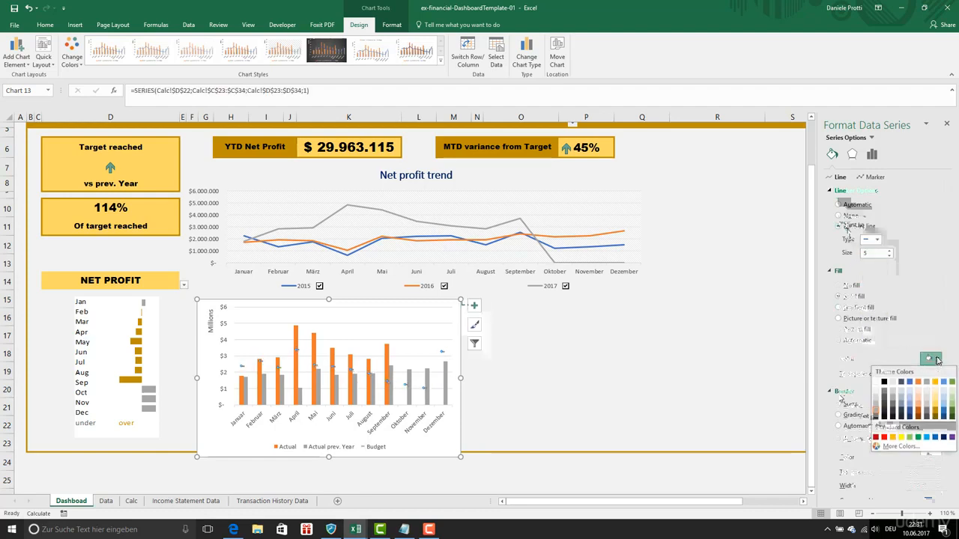
{"action": "left_click", "coordinate": [936, 359]}
{"action": "scroll", "coordinate": [936, 358], "scroll_direction": "down", "scroll_amount": 3}
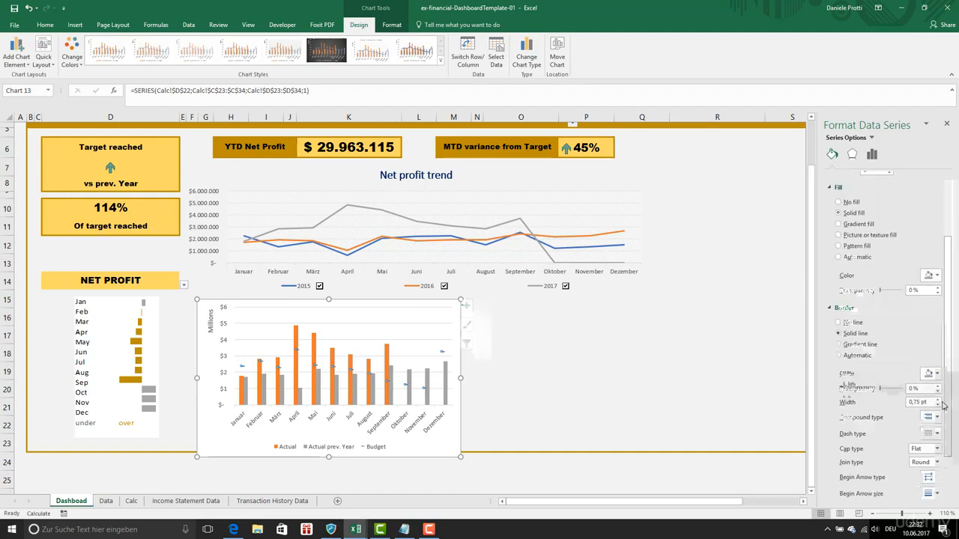
{"action": "left_click", "coordinate": [938, 388]}
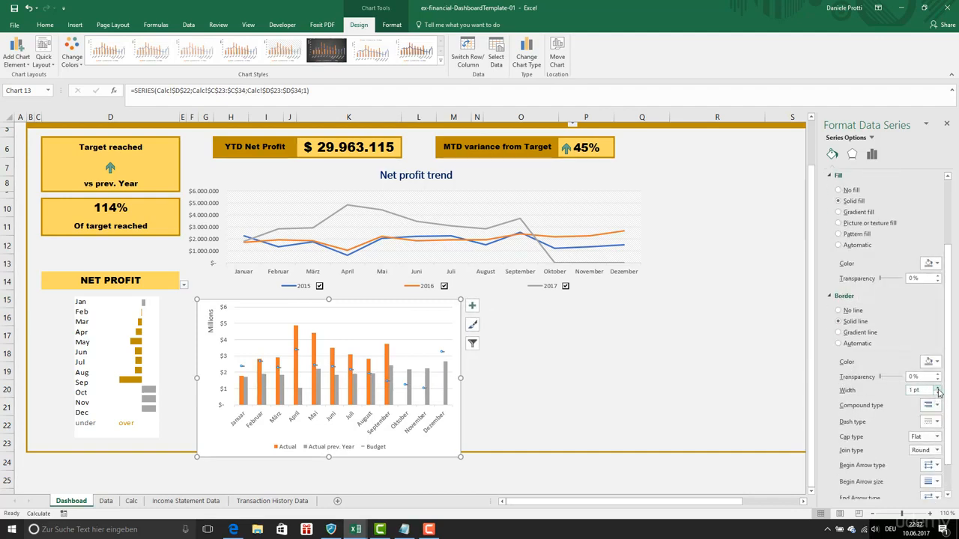
{"action": "left_click", "coordinate": [937, 388]}
{"action": "left_click", "coordinate": [938, 388]}
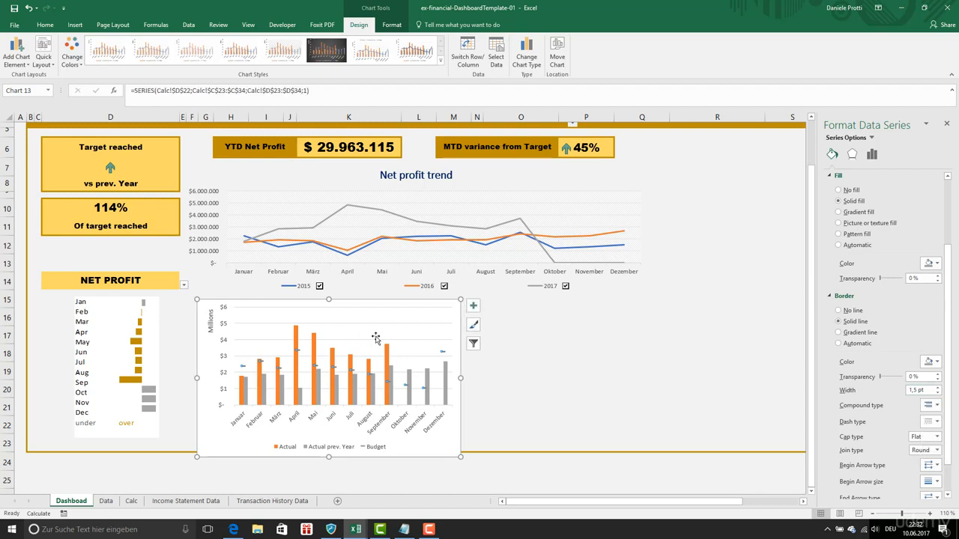
{"action": "left_click", "coordinate": [343, 333]}
{"action": "left_click", "coordinate": [339, 436]}
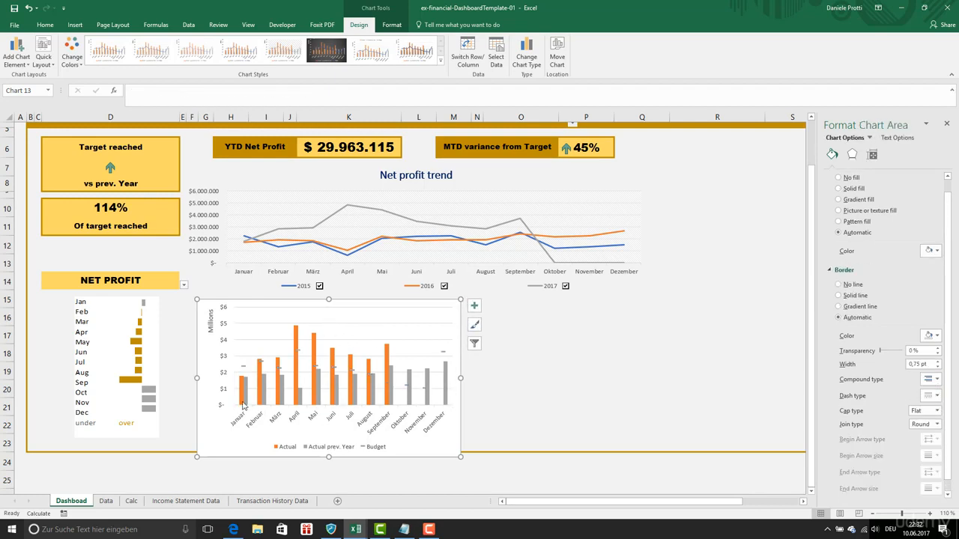
Widen the combo chart so that its far edge lines up with the Net profit trend chart above it.
{"action": "mouse_move", "coordinate": [242, 395]}
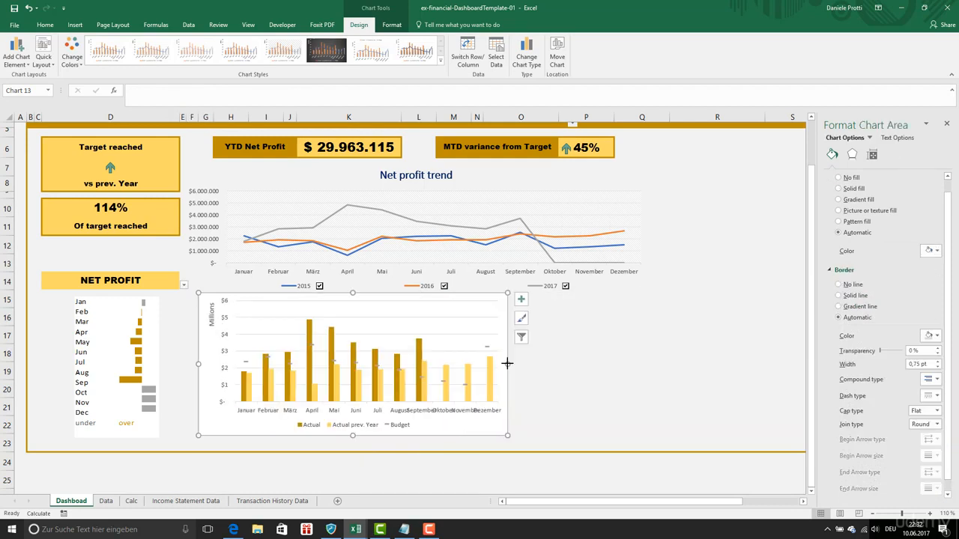
{"action": "left_click_drag", "start_coordinate": [507, 364], "coordinate": [643, 364]}
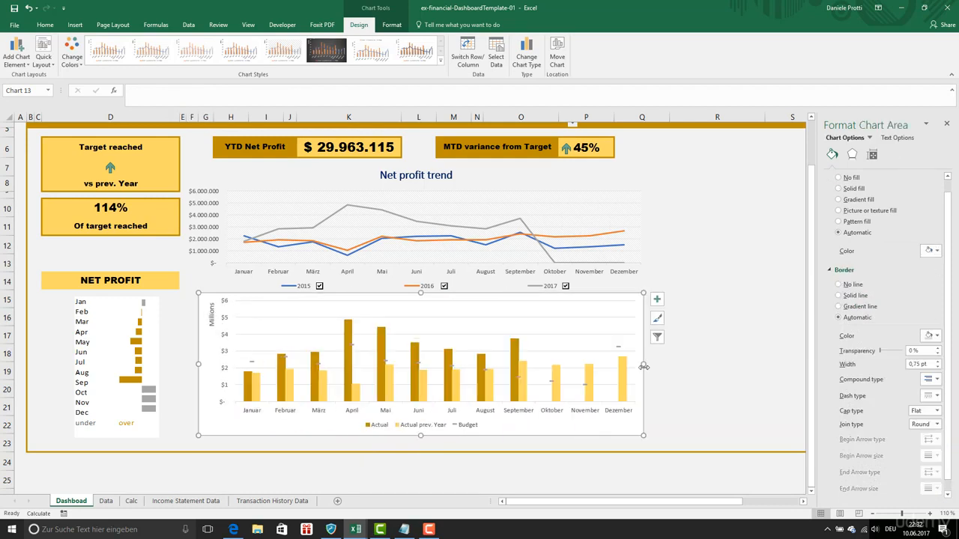
{"action": "left_click", "coordinate": [721, 391]}
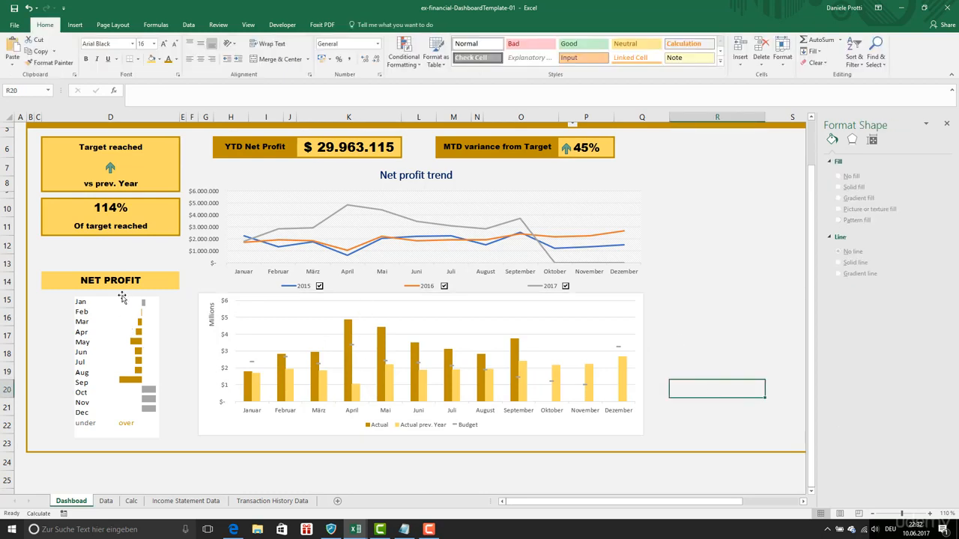
Test the category selector in cell D14 with COST OF SALES and with FIXED AND SEMI-FIXED EXPENSES.
{"action": "left_click", "coordinate": [170, 280]}
{"action": "left_click", "coordinate": [184, 285]}
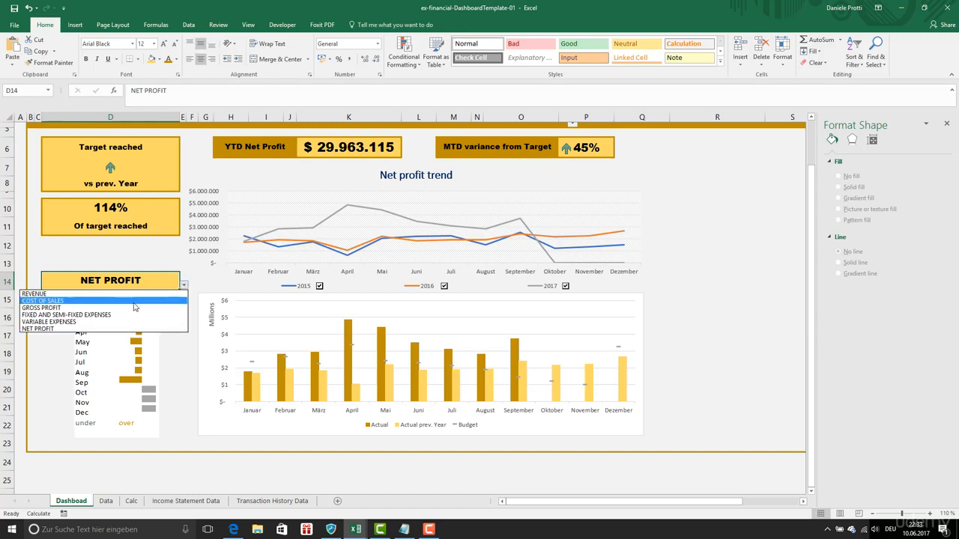
{"action": "left_click", "coordinate": [135, 301]}
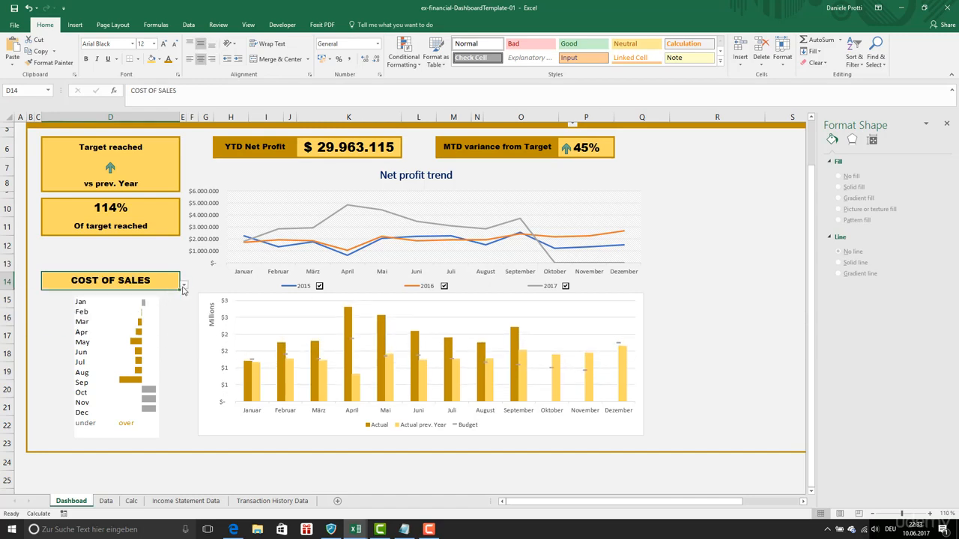
{"action": "left_click", "coordinate": [184, 286]}
{"action": "left_click", "coordinate": [141, 315]}
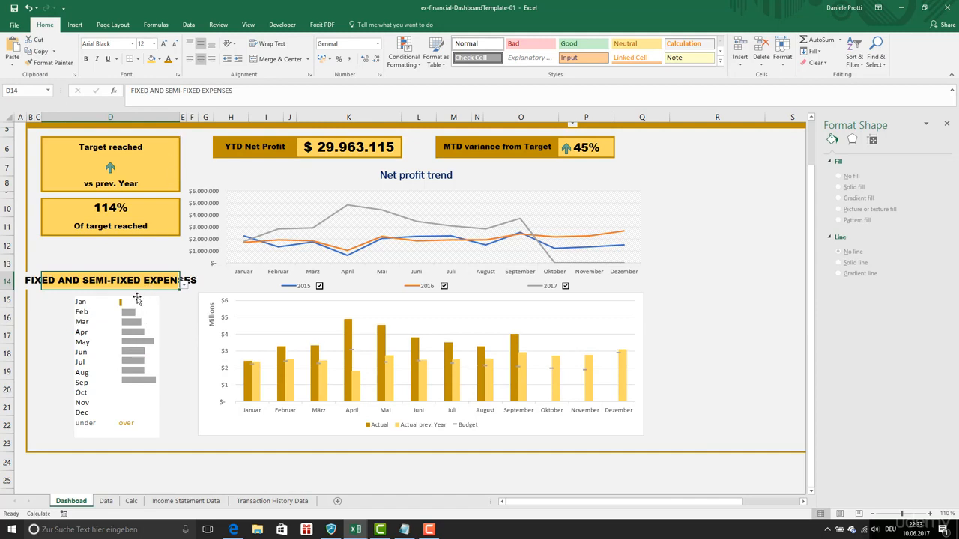
Reduce the category selector's font size to 9 and set the category to COST OF SALES.
{"action": "left_click", "coordinate": [174, 45]}
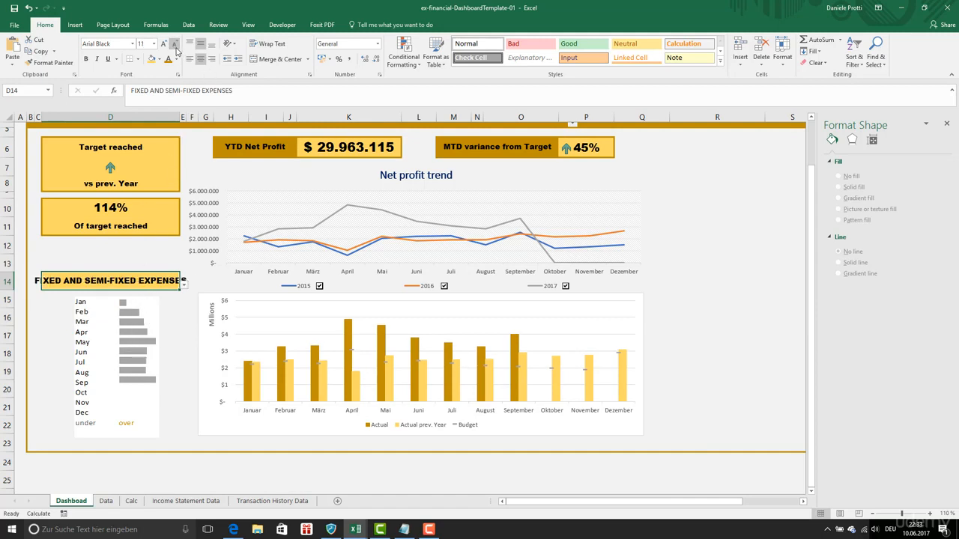
{"action": "left_click", "coordinate": [174, 44]}
{"action": "left_click", "coordinate": [175, 44]}
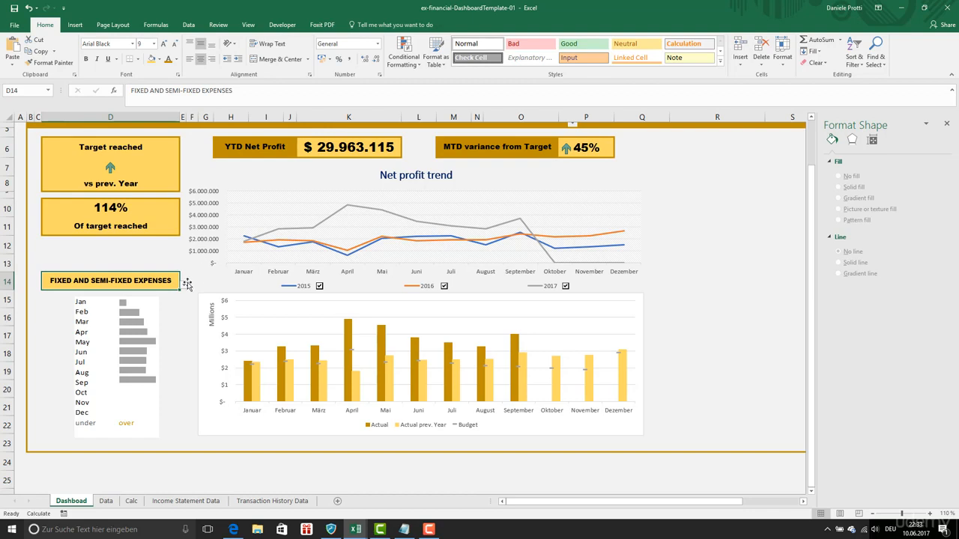
{"action": "left_click", "coordinate": [183, 284]}
{"action": "left_click", "coordinate": [153, 303]}
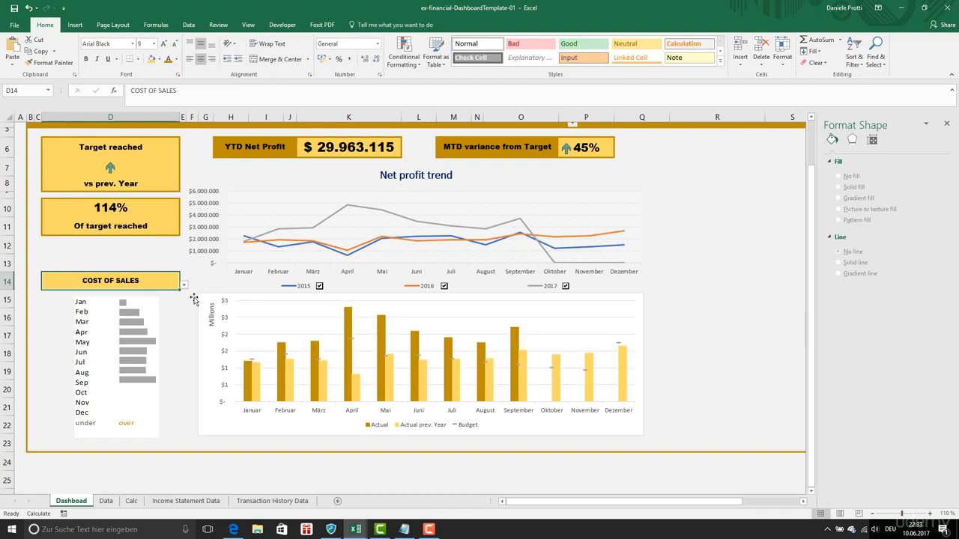
Recolour the Budget series markers with a dark, nearly black shade.
{"action": "left_click", "coordinate": [331, 341]}
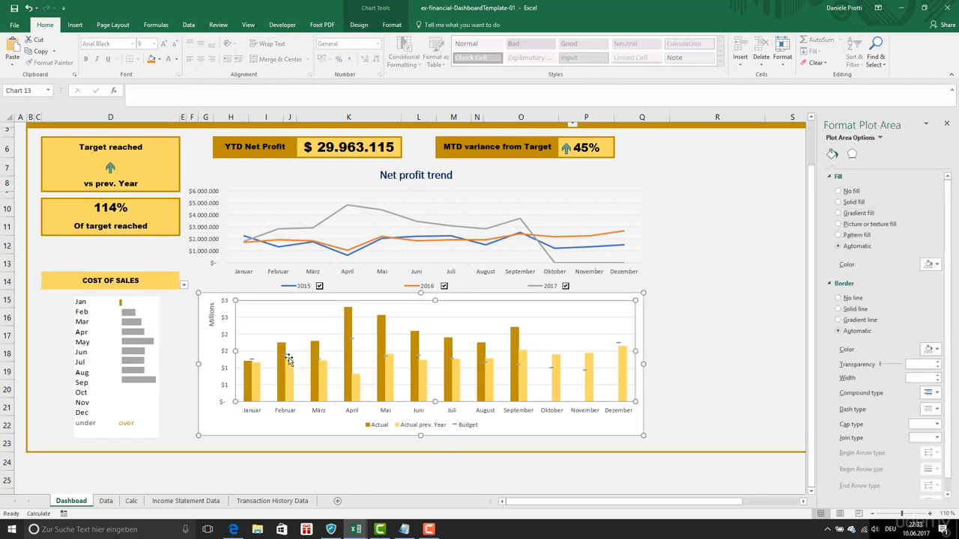
{"action": "left_click", "coordinate": [253, 363]}
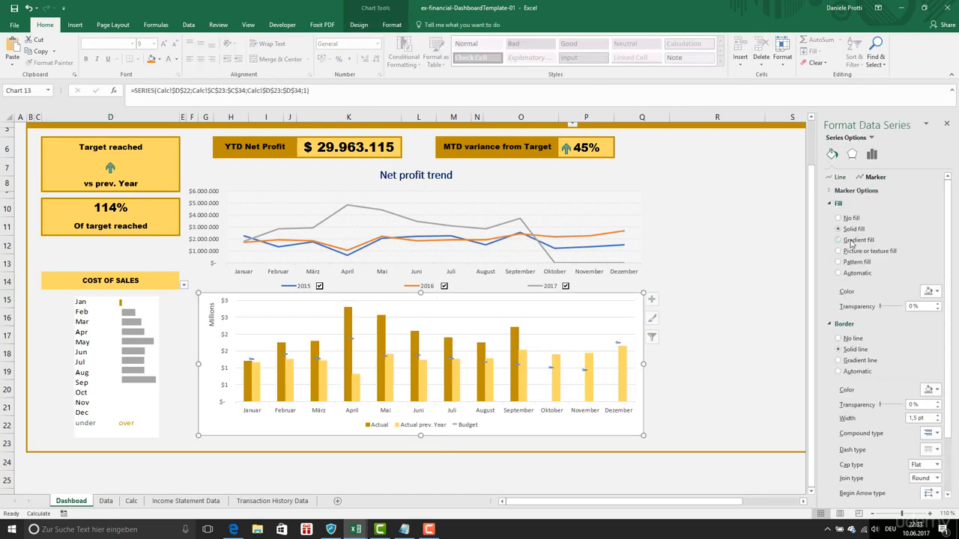
{"action": "left_click", "coordinate": [936, 292]}
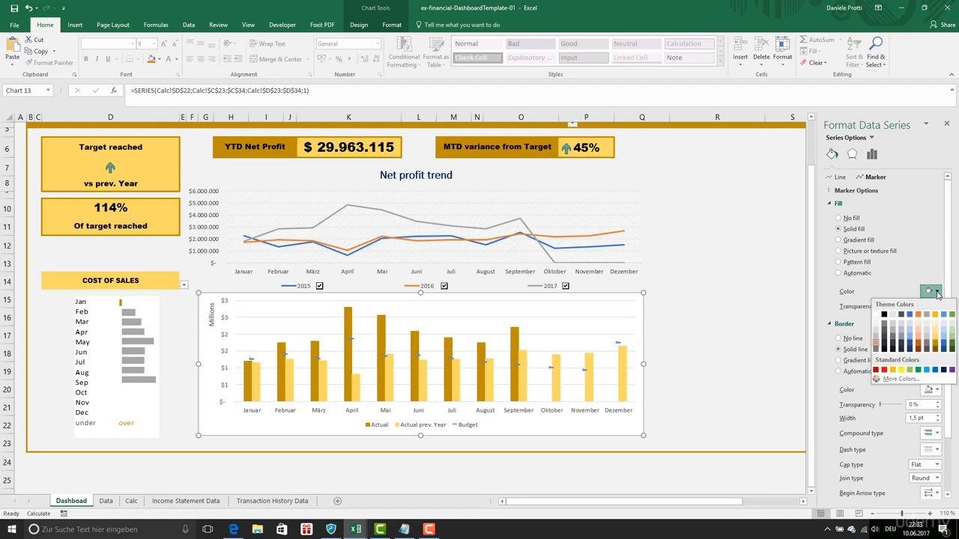
{"action": "left_click", "coordinate": [884, 334]}
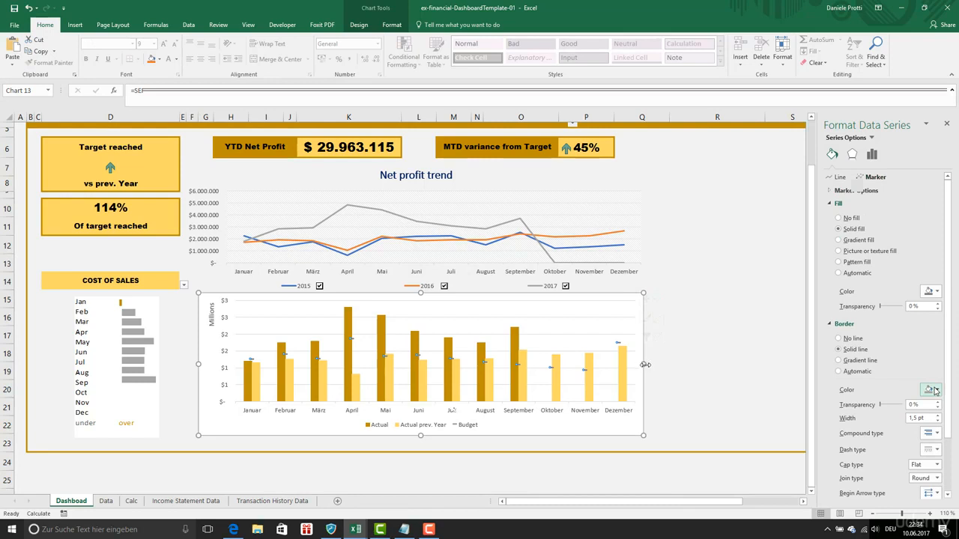
Narrow the combo chart to about half its width and shrink its plot area to leave free space inside the chart's right edge.
{"action": "left_click_drag", "start_coordinate": [644, 365], "coordinate": [432, 370]}
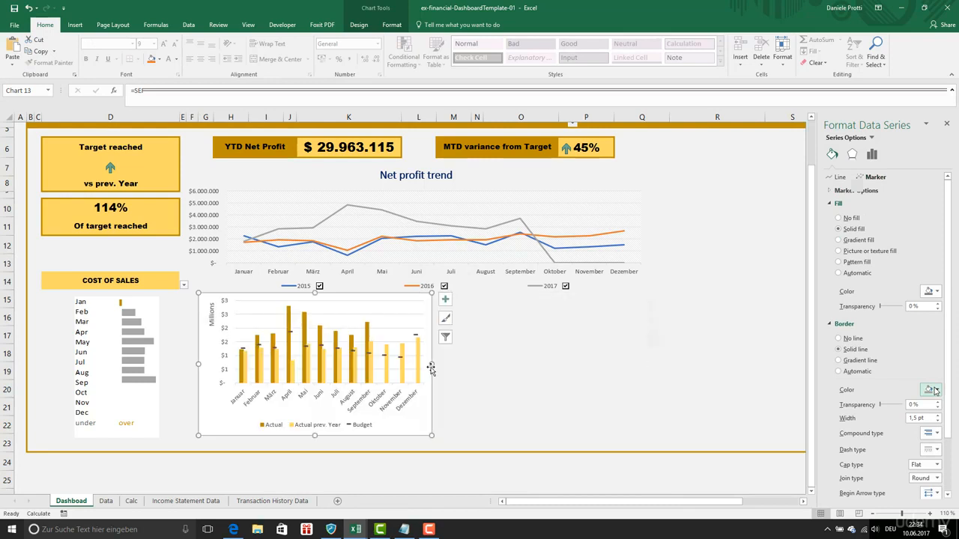
{"action": "left_click", "coordinate": [425, 363]}
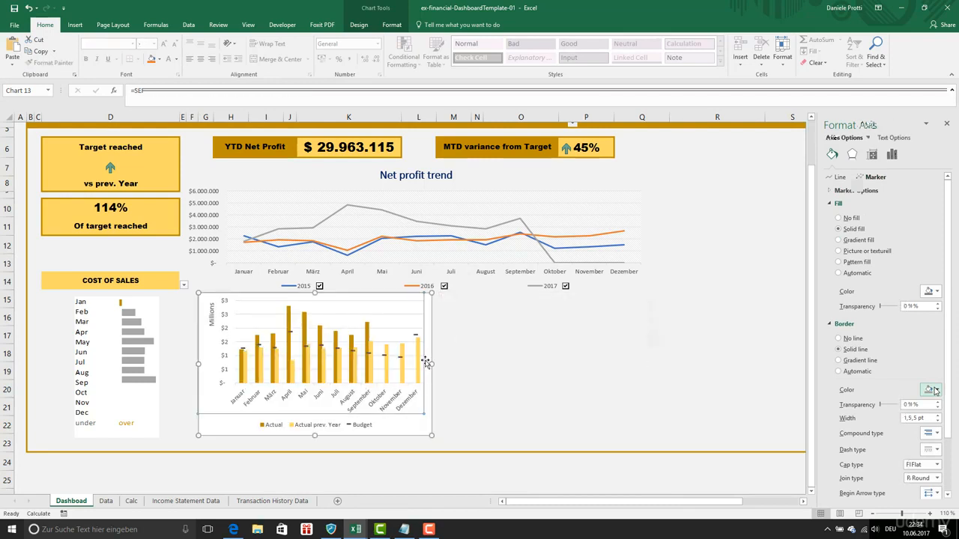
{"action": "left_click", "coordinate": [425, 362]}
{"action": "left_click_drag", "start_coordinate": [424, 383], "coordinate": [378, 383]}
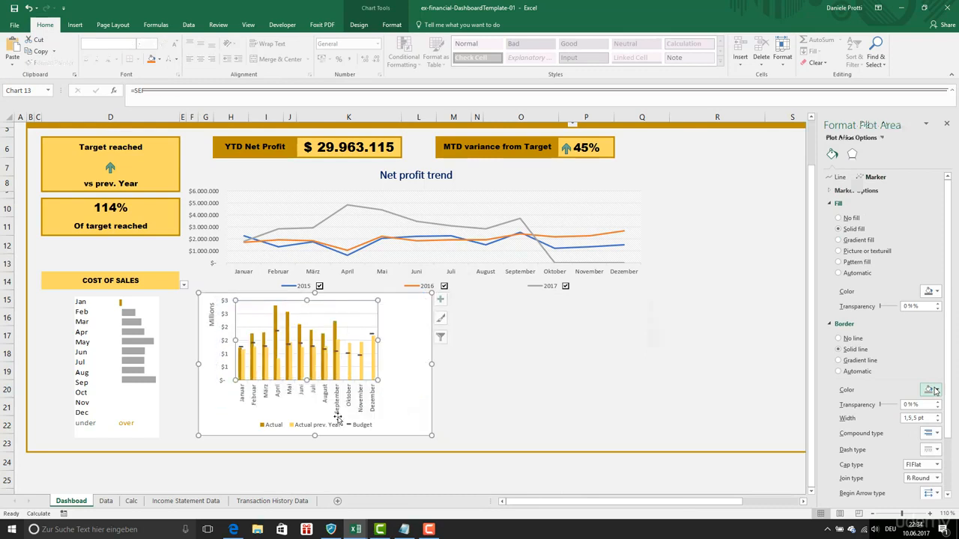
Move the combo chart's legend from below the plot area to the free space on its right.
{"action": "left_click", "coordinate": [337, 421]}
{"action": "left_click_drag", "start_coordinate": [342, 421], "coordinate": [422, 352]}
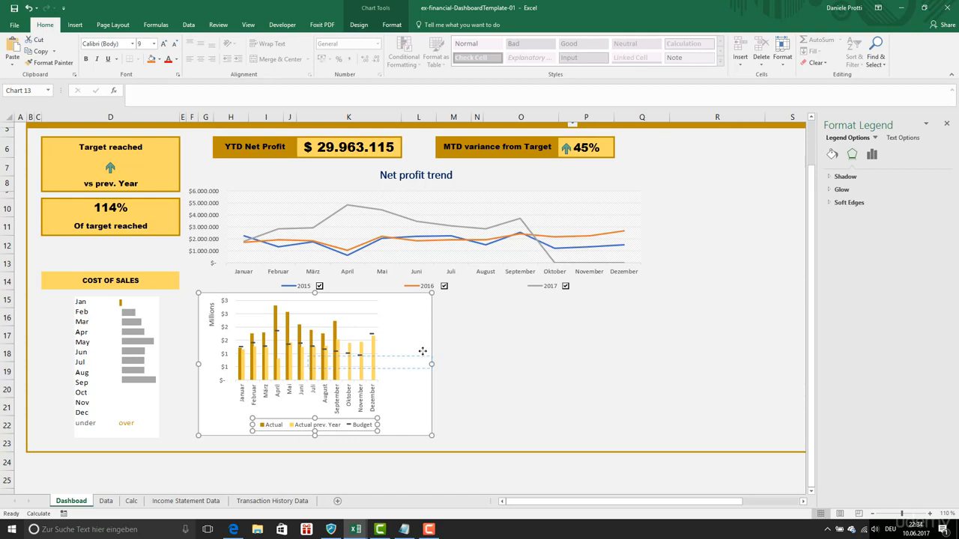
{"action": "left_click_drag", "start_coordinate": [423, 352], "coordinate": [417, 331]}
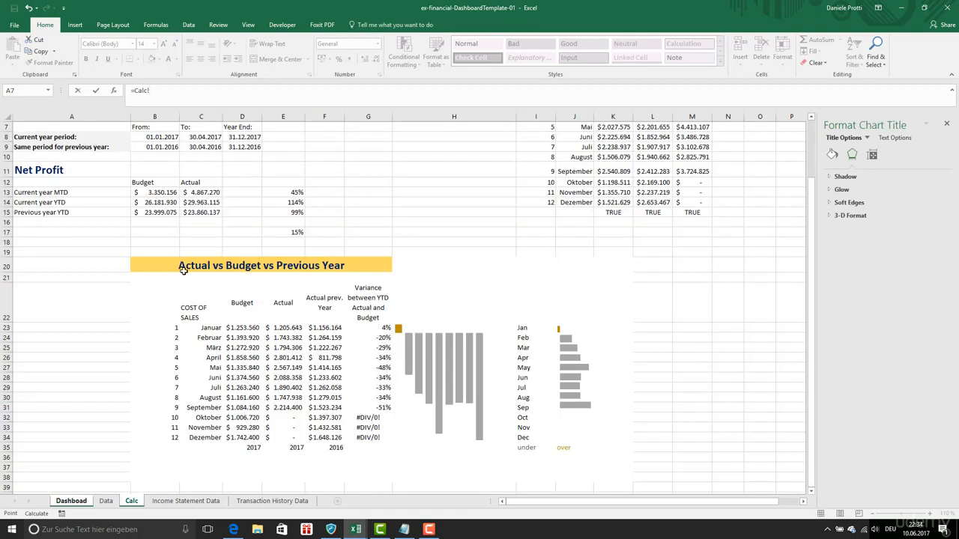
Link the combo chart's title to cell B20 on the Calc sheet and give it a heavy font matching the dashboard labels.
{"action": "left_click", "coordinate": [184, 265]}
{"action": "key", "text": "Return"}
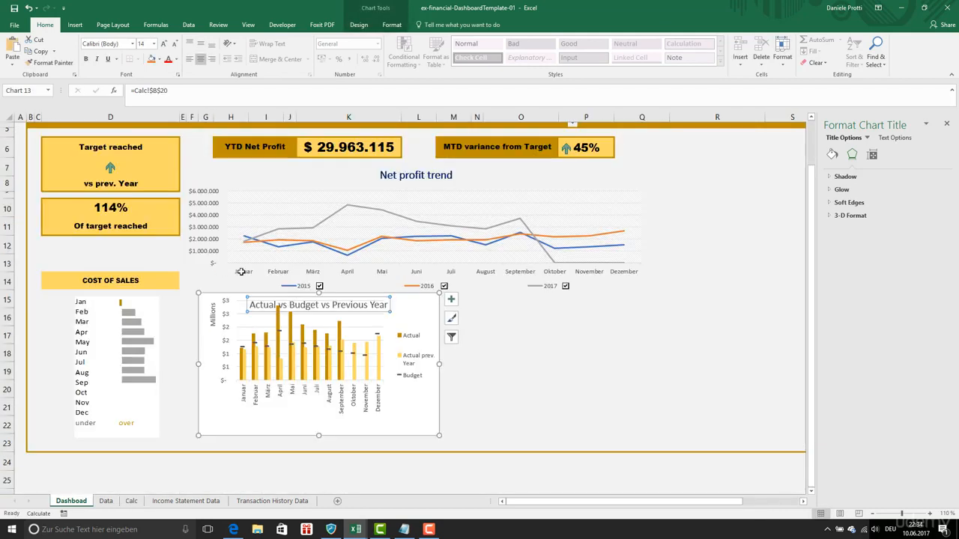
{"action": "left_click", "coordinate": [272, 371]}
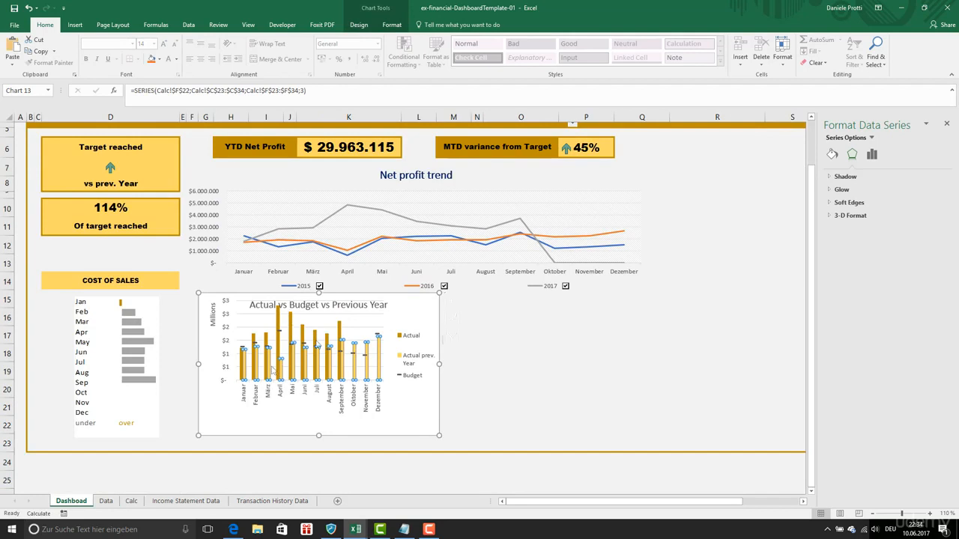
{"action": "left_click", "coordinate": [318, 305]}
{"action": "left_click", "coordinate": [133, 44]}
{"action": "left_click", "coordinate": [107, 139]}
{"action": "left_click", "coordinate": [433, 405]}
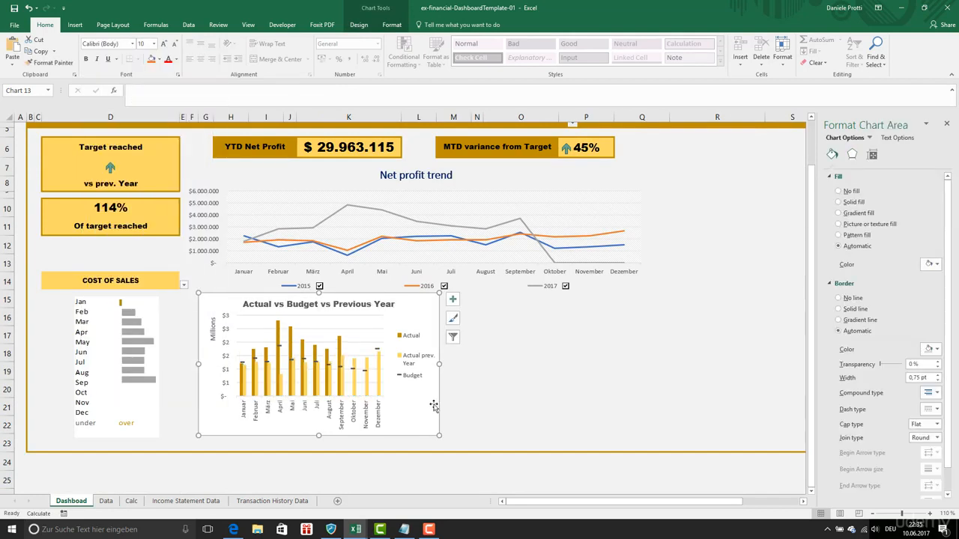
Test the category selector with REVENUE and FIXED AND SEMI-FIXED EXPENSES, and leave it on VARIABLE EXPENSES.
{"action": "left_click", "coordinate": [140, 279]}
{"action": "left_click", "coordinate": [184, 285]}
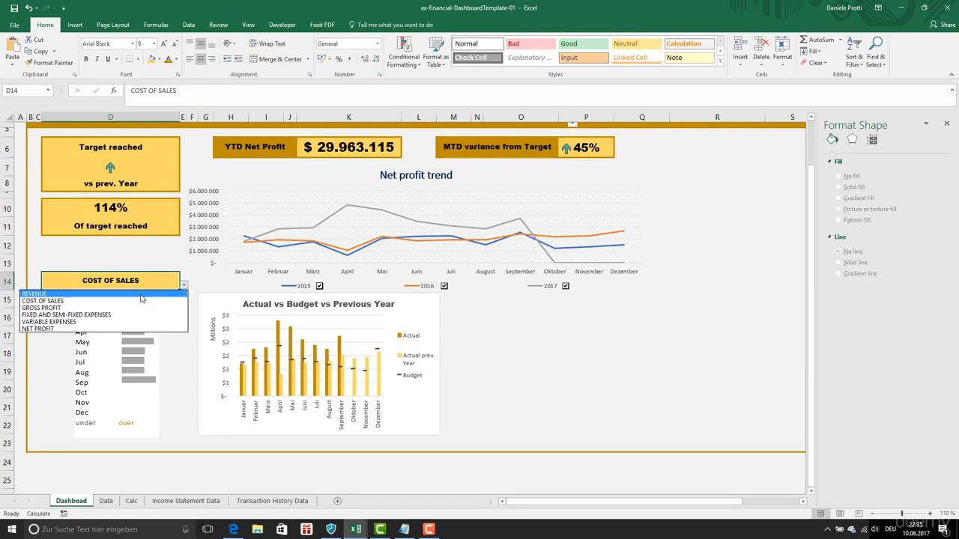
{"action": "left_click", "coordinate": [185, 294]}
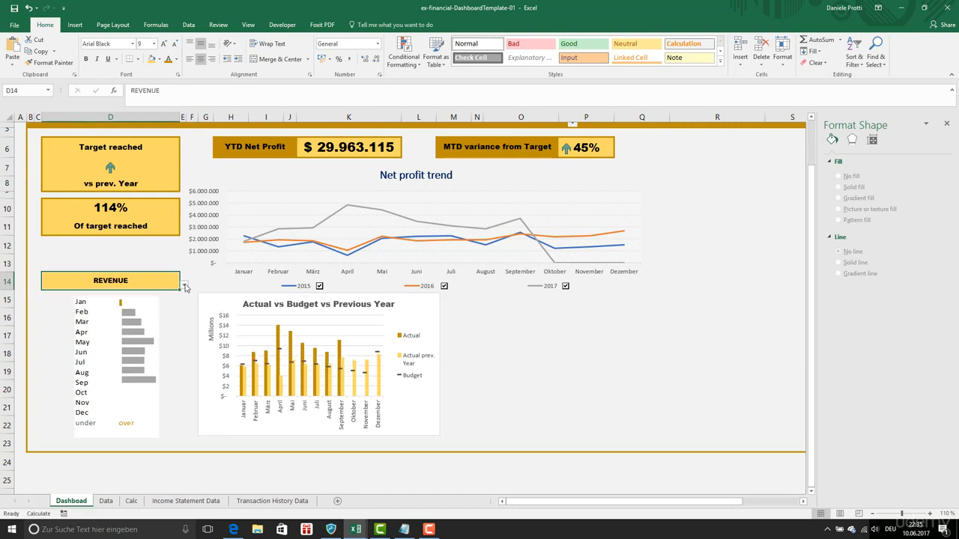
{"action": "left_click", "coordinate": [185, 286]}
{"action": "left_click", "coordinate": [172, 314]}
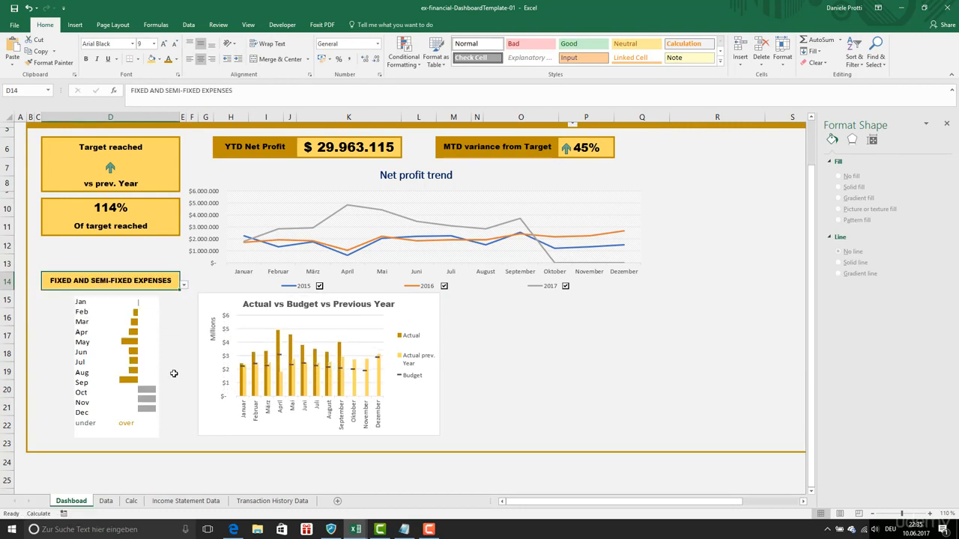
{"action": "left_click", "coordinate": [184, 285]}
{"action": "left_click", "coordinate": [126, 303]}
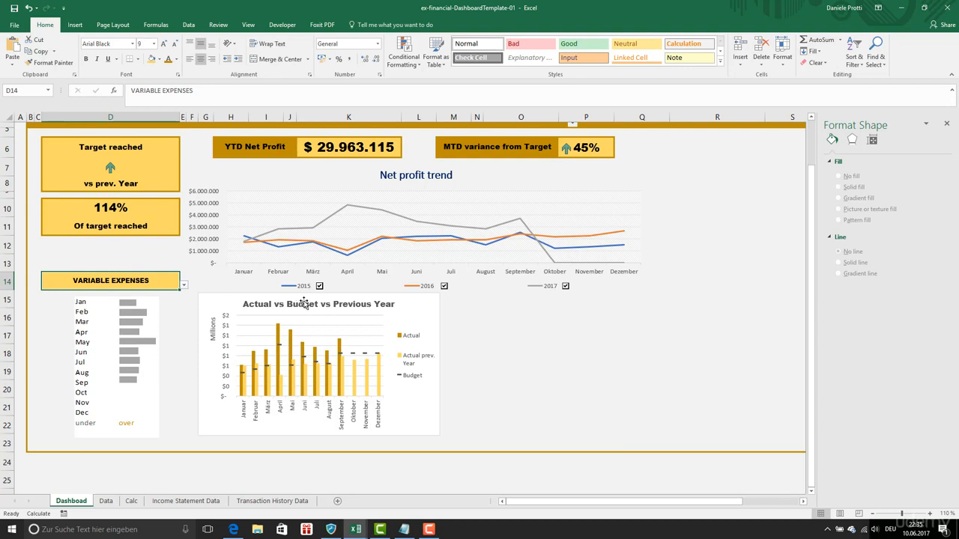
{"action": "left_click", "coordinate": [414, 308]}
{"action": "left_click", "coordinate": [520, 317]}
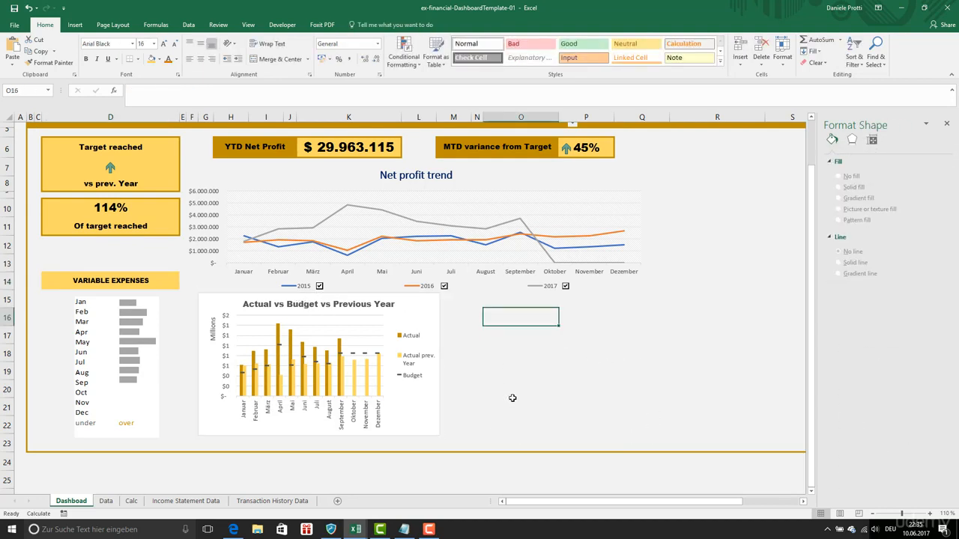
{"action": "left_click", "coordinate": [464, 302]}
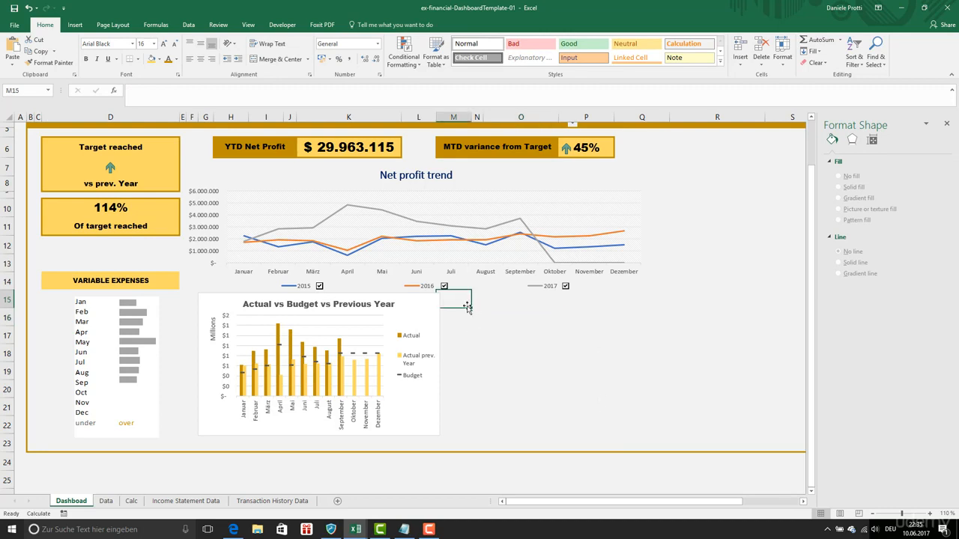